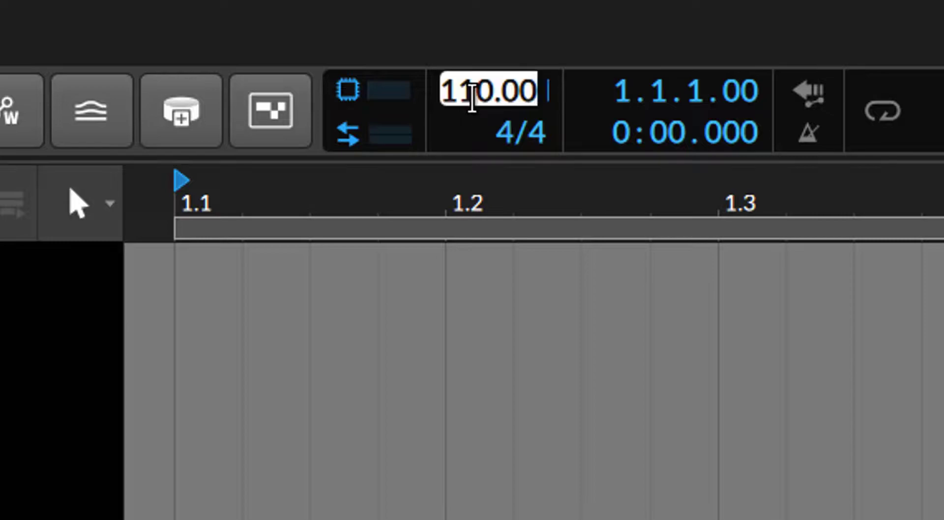
Set the project tempo to 163 BPM.
{"action": "key", "text": "Return"}
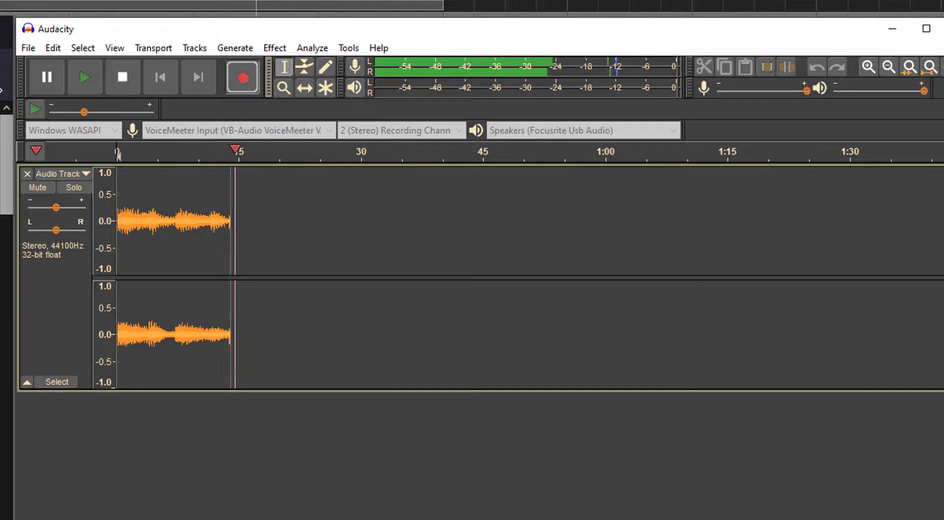
Stop the stereo audio recording in Audacity.
{"action": "left_click", "coordinate": [131, 80]}
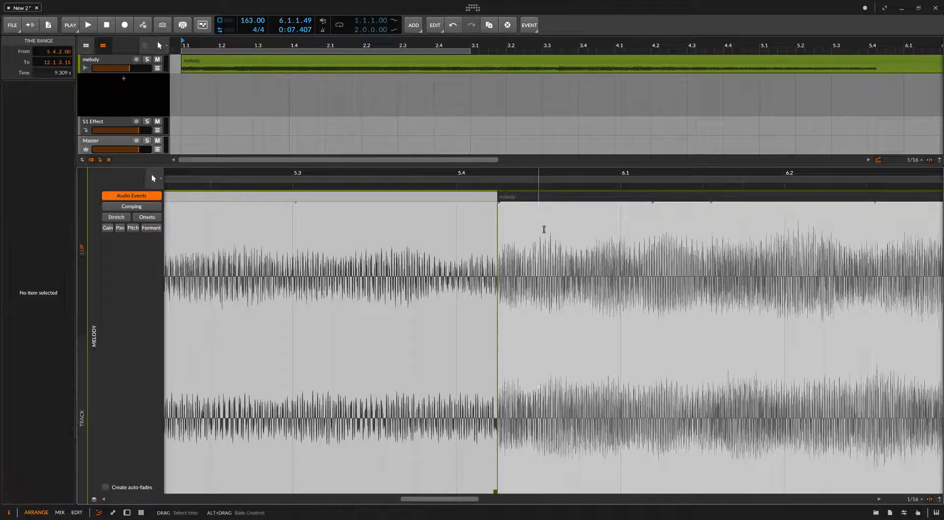
Play the melody clip and set the arranger loop region to a length of 4.3.0.00 from bar 1.
{"action": "key", "text": "space"}
{"action": "scroll", "coordinate": [580, 234], "scroll_direction": "down", "scroll_amount": 3}
{"action": "scroll", "coordinate": [489, 47], "scroll_direction": "down", "scroll_amount": 4}
{"action": "left_click_drag", "start_coordinate": [298, 51], "coordinate": [474, 71]}
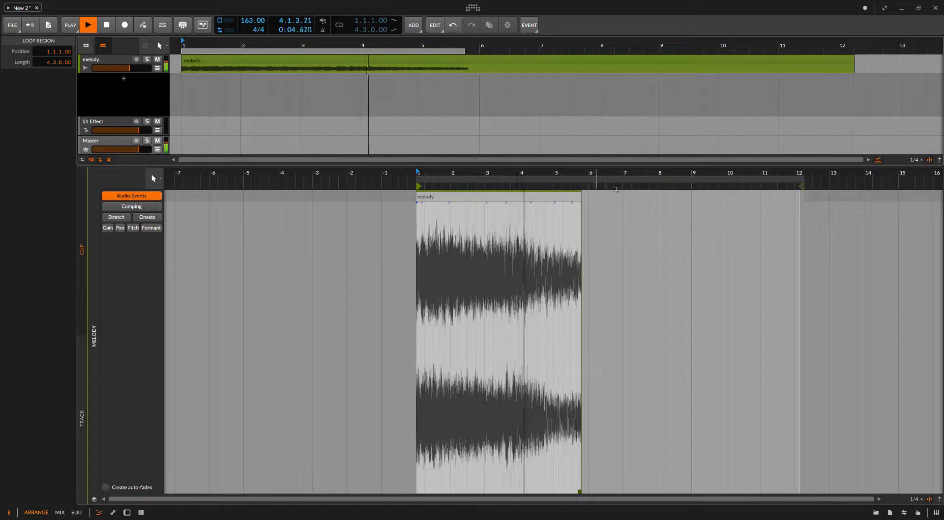
Stop playback and set the melody audio event's stretch mode to Cyclic.
{"action": "key", "text": "space"}
{"action": "left_click_drag", "start_coordinate": [801, 180], "coordinate": [751, 180]}
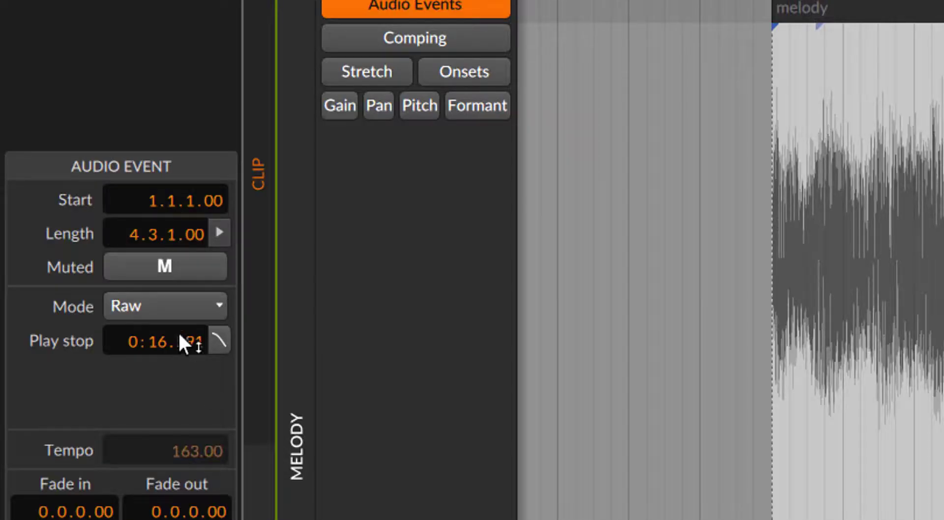
{"action": "left_click", "coordinate": [181, 312]}
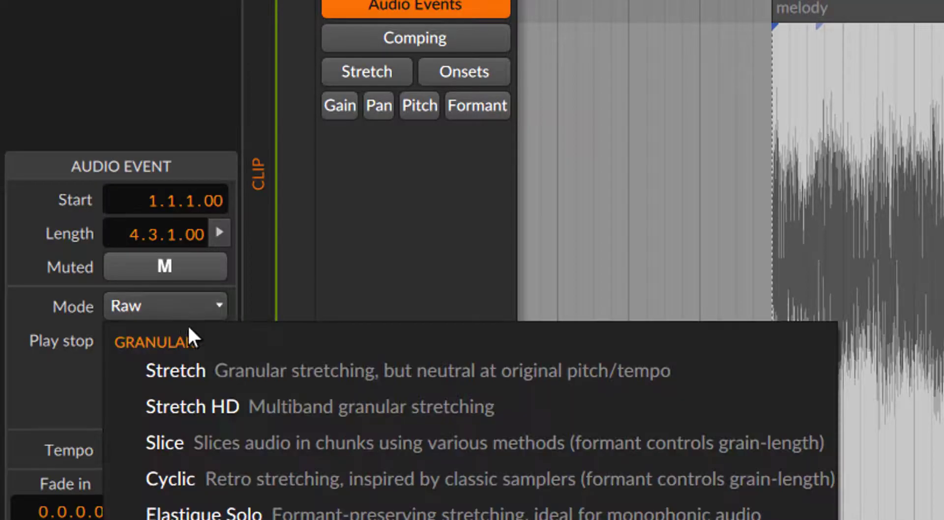
{"action": "left_click", "coordinate": [252, 471]}
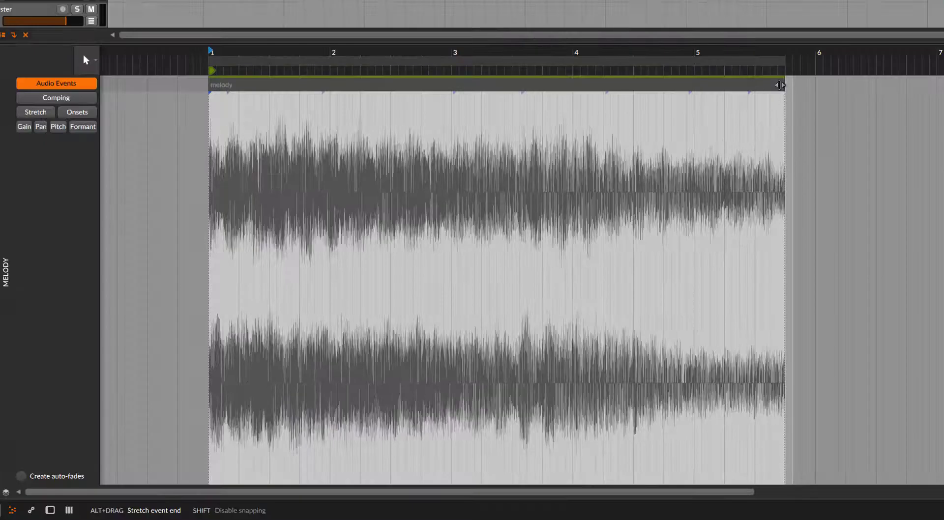
Shorten the melody clip so that it ends together with its audio event, just before bar 6.
{"action": "left_click_drag", "start_coordinate": [755, 52], "coordinate": [672, 15]}
{"action": "mouse_move", "coordinate": [928, 71]}
{"action": "left_mouse_down"}
{"action": "mouse_move", "coordinate": [666, 69]}
{"action": "mouse_move", "coordinate": [679, 71]}
{"action": "left_mouse_up"}
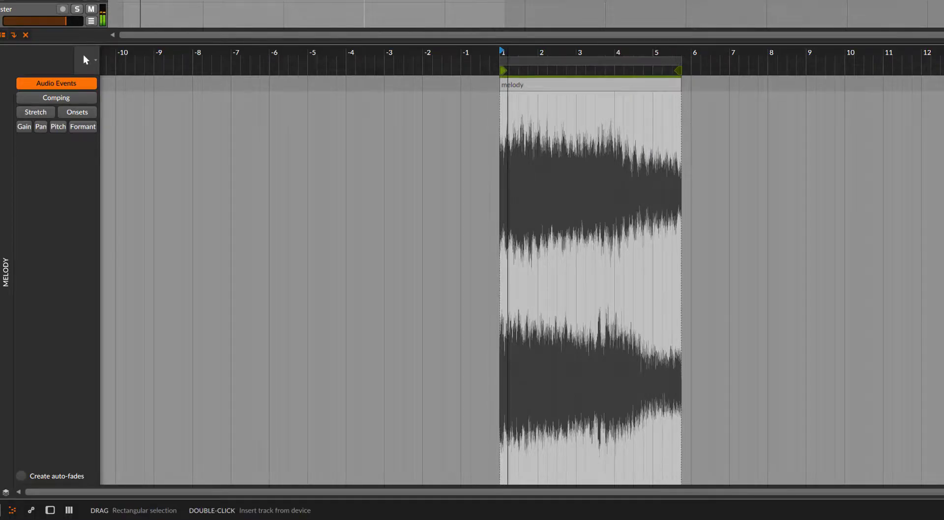
{"action": "left_click_drag", "start_coordinate": [577, 150], "coordinate": [501, 148]}
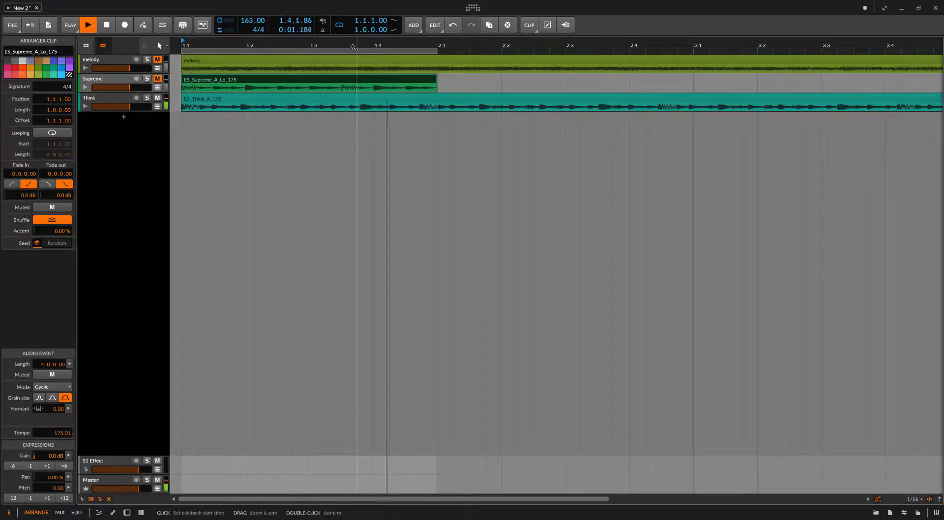
Split the Think break clip at the end of its first loop, about 1.4.3.90, and delete the remainder.
{"action": "left_click_drag", "start_coordinate": [375, 128], "coordinate": [358, 152]}
{"action": "key", "text": "space"}
{"action": "left_click_drag", "start_coordinate": [472, 152], "coordinate": [585, 152]}
{"action": "key", "text": "space"}
{"action": "left_click", "coordinate": [615, 167]}
{"action": "key", "text": "space"}
{"action": "key", "text": "5"}
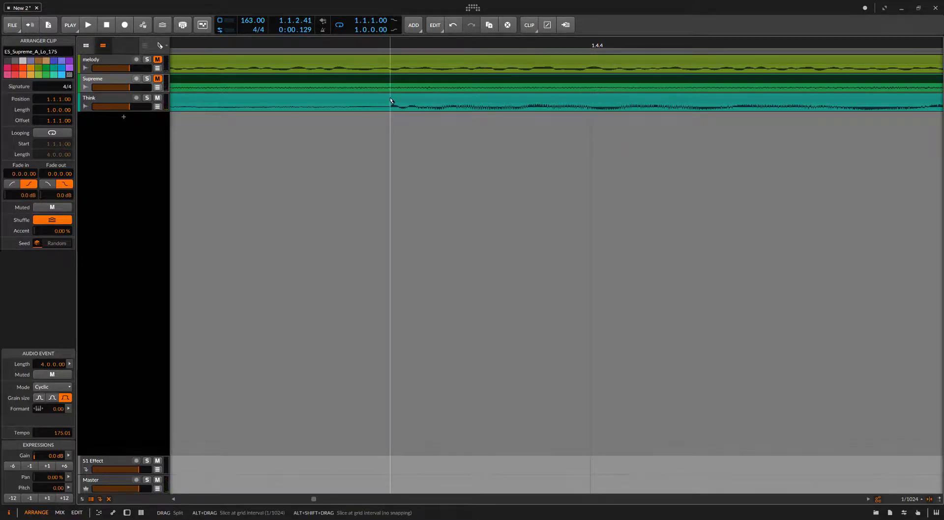
{"action": "left_click", "coordinate": [391, 101]}
{"action": "key", "text": "1"}
{"action": "left_click", "coordinate": [424, 99]}
{"action": "key", "text": "Delete"}
{"action": "left_click_drag", "start_coordinate": [474, 101], "coordinate": [367, 100]}
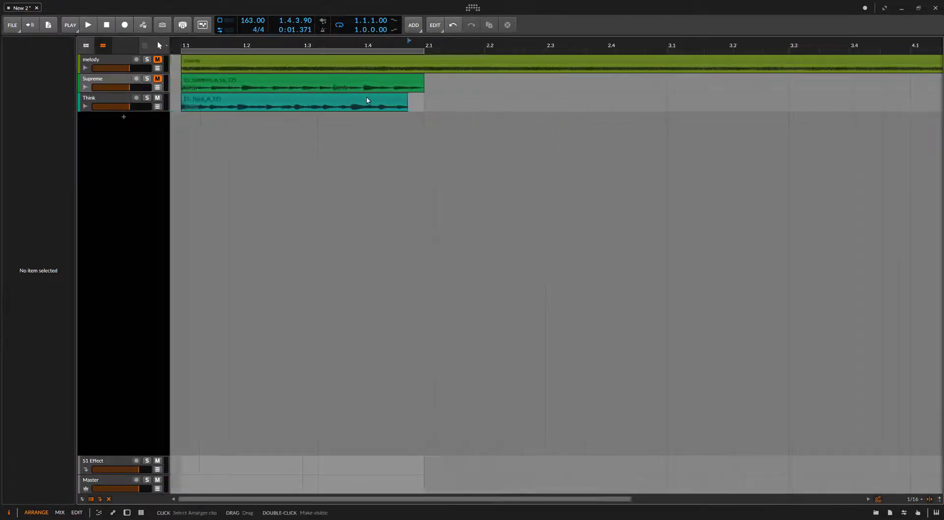
Set the trimmed Think clip's stretch mode to Cyclic and stretch it to exactly one bar, ending at 2.1.
{"action": "left_click", "coordinate": [368, 100]}
{"action": "left_click", "coordinate": [52, 387]}
{"action": "left_click", "coordinate": [130, 288]}
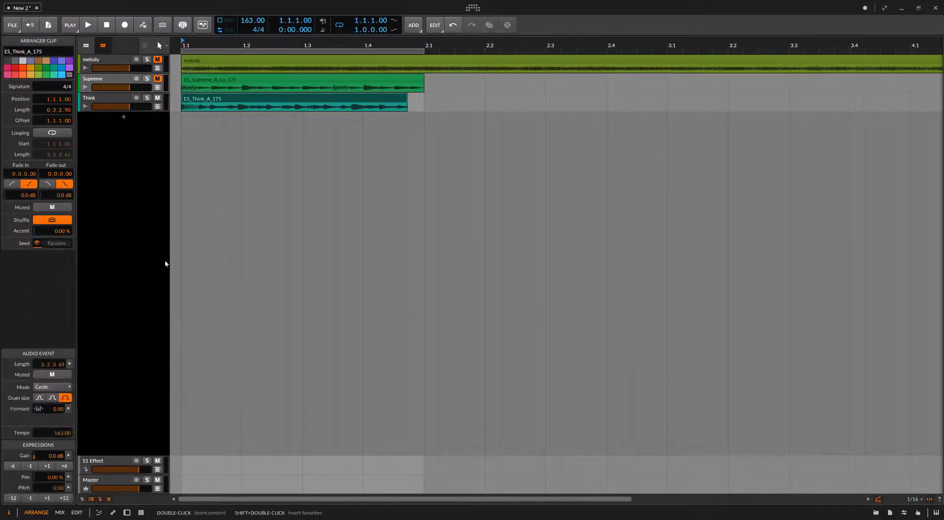
{"action": "left_click_drag", "start_coordinate": [407, 96], "coordinate": [424, 97]}
{"action": "key", "text": "space"}
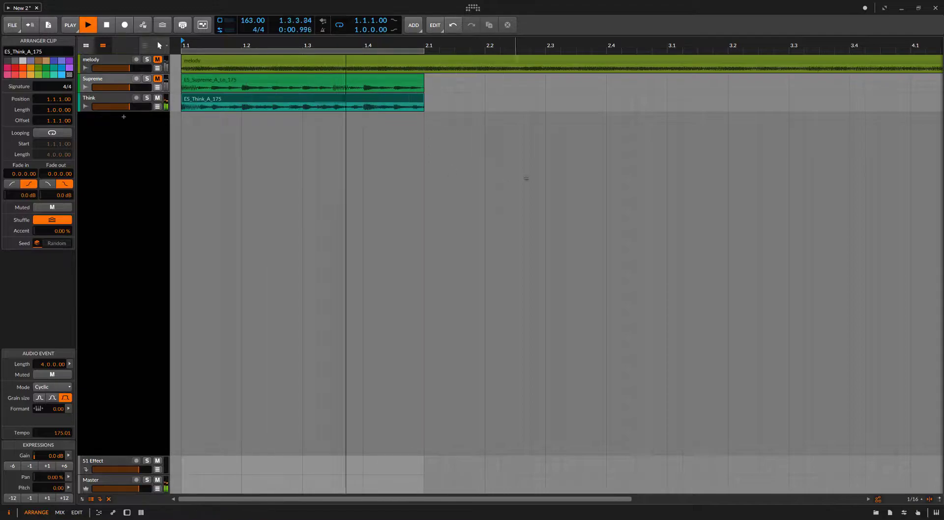
{"action": "key", "text": "space"}
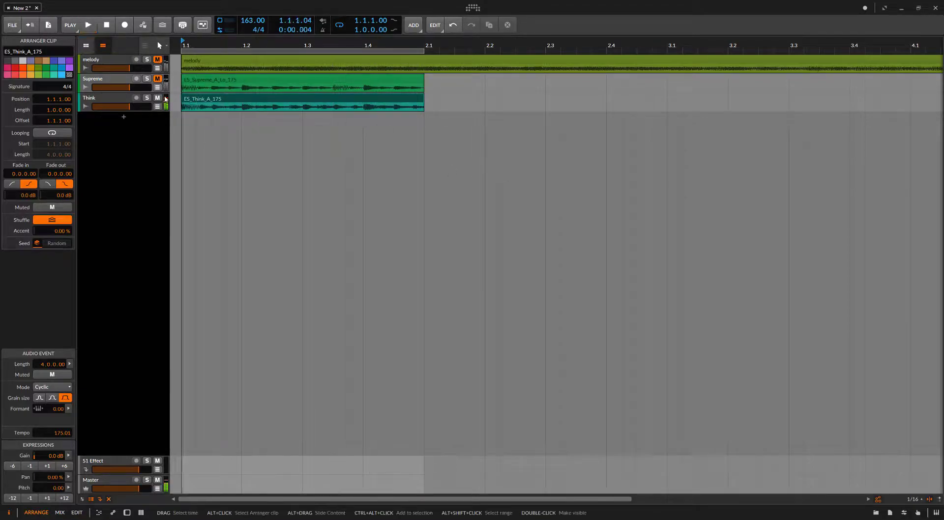
Slice the Supreme break clip to a Drum Machine, choosing a different basis for the slice points.
{"action": "double_click", "coordinate": [221, 81]}
{"action": "right_click", "coordinate": [219, 81]}
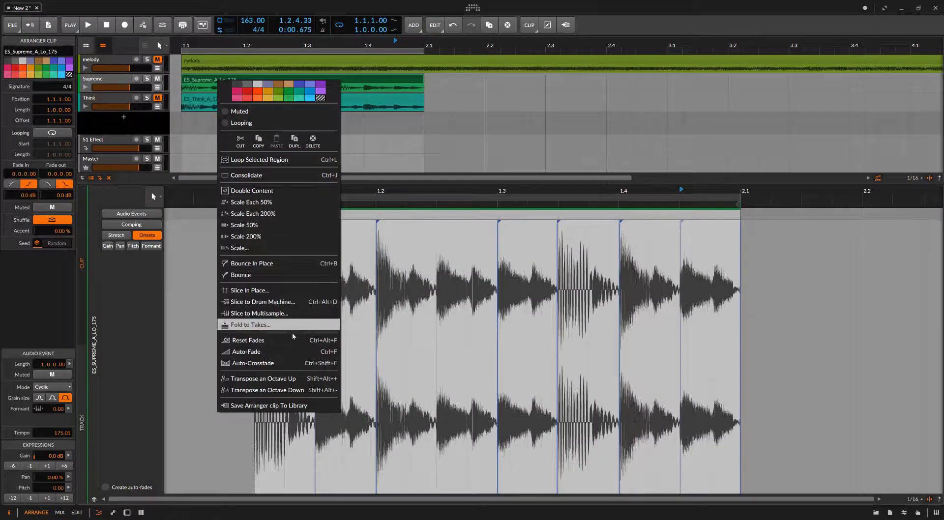
{"action": "left_click", "coordinate": [263, 302]}
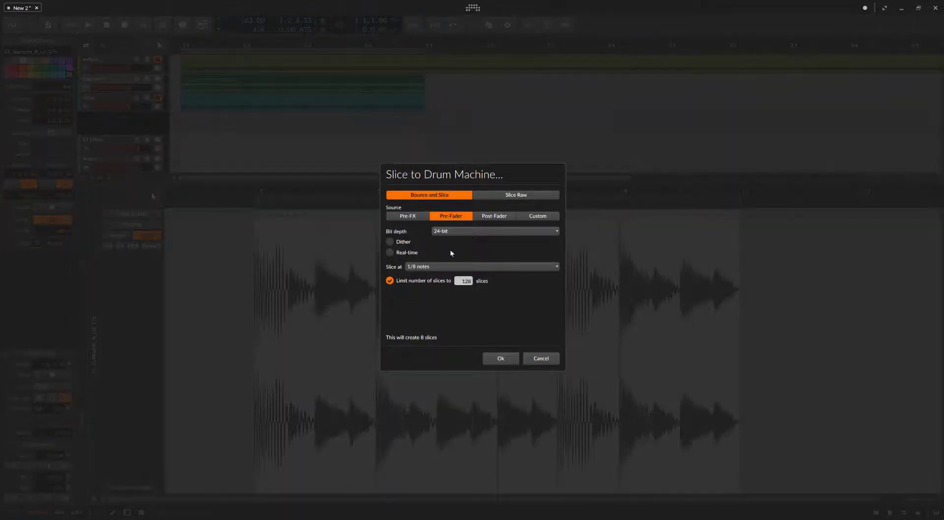
{"action": "left_click", "coordinate": [418, 267]}
{"action": "left_click", "coordinate": [445, 287]}
{"action": "left_click", "coordinate": [501, 358]}
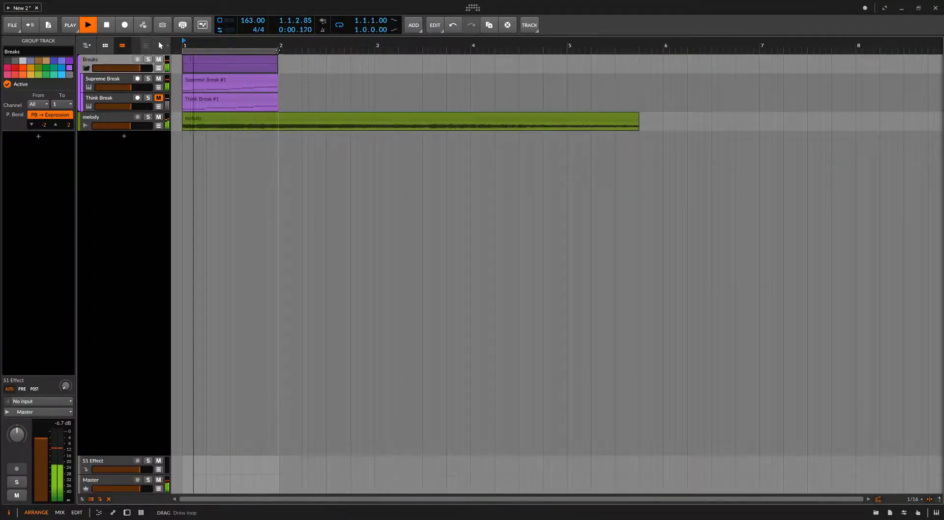
Extend the arranger loop and the looping Supreme Break clip to the melody's end, a length of 4.3.0.00.
{"action": "left_click_drag", "start_coordinate": [279, 58], "coordinate": [639, 70]}
{"action": "key", "text": "space"}
{"action": "left_click_drag", "start_coordinate": [281, 88], "coordinate": [640, 100]}
{"action": "key", "text": "space"}
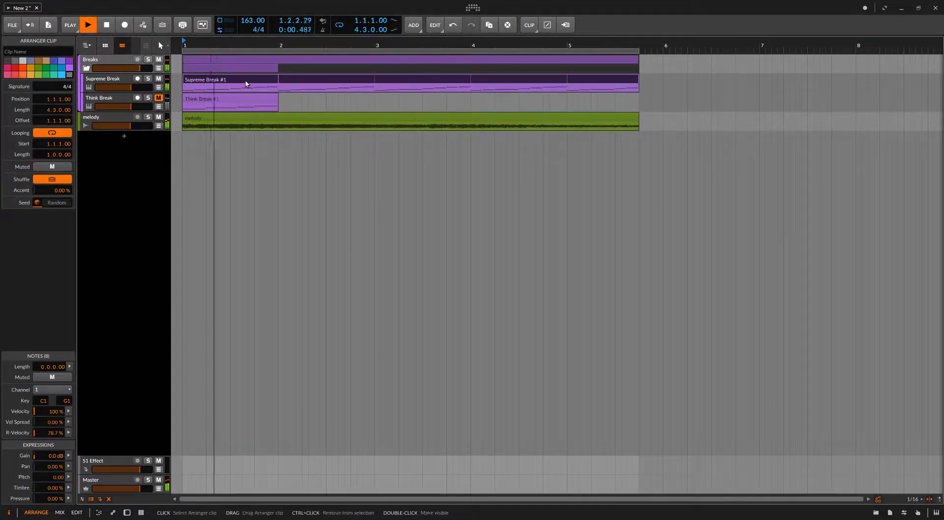
In the Supreme Break clip, transpose the note at 1.3 down to C#1 and the following note down to C1.
{"action": "double_click", "coordinate": [247, 82]}
{"action": "left_click_drag", "start_coordinate": [332, 422], "coordinate": [332, 304]}
{"action": "key", "text": "space"}
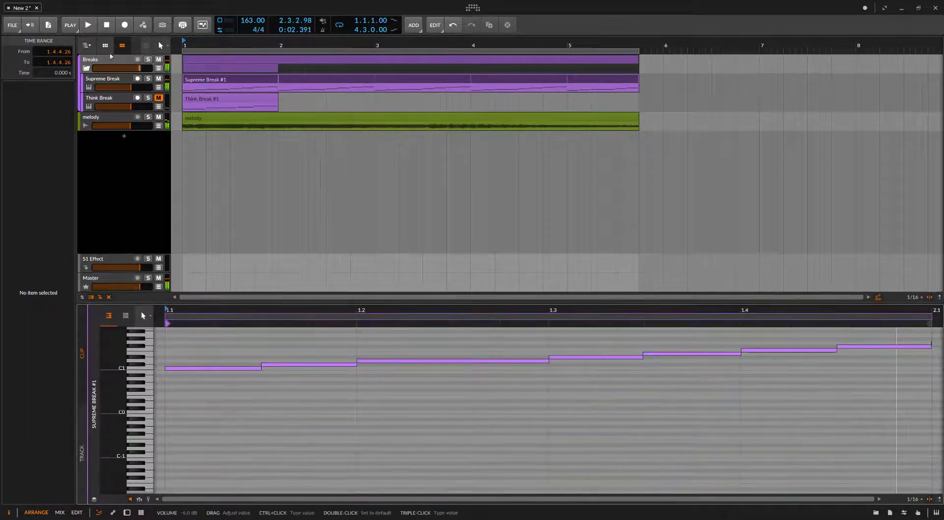
{"action": "key", "text": "space"}
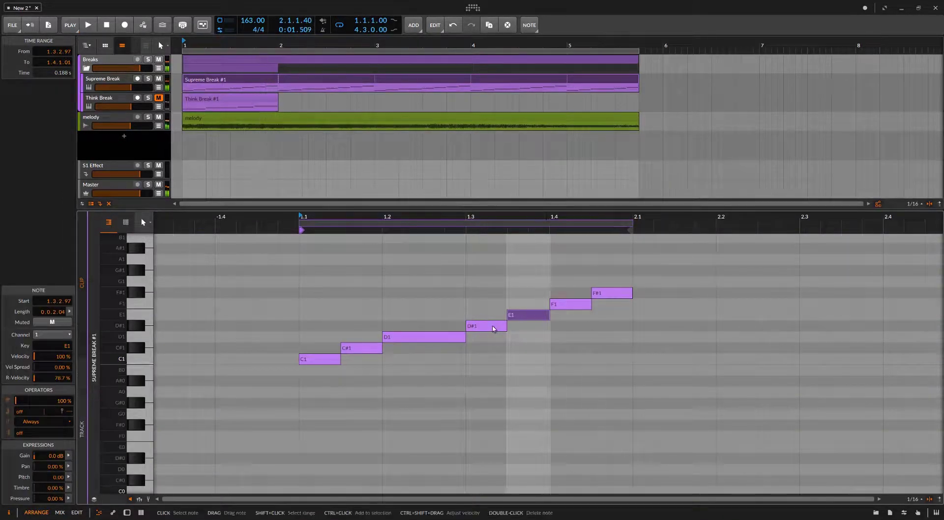
{"action": "left_click", "coordinate": [486, 326]}
{"action": "key", "text": "Down"}
{"action": "key", "text": "Down"}
{"action": "key", "text": "Down"}
{"action": "left_click", "coordinate": [514, 318]}
{"action": "key", "text": "Down"}
{"action": "key", "text": "space"}
{"action": "key", "text": "Down"}
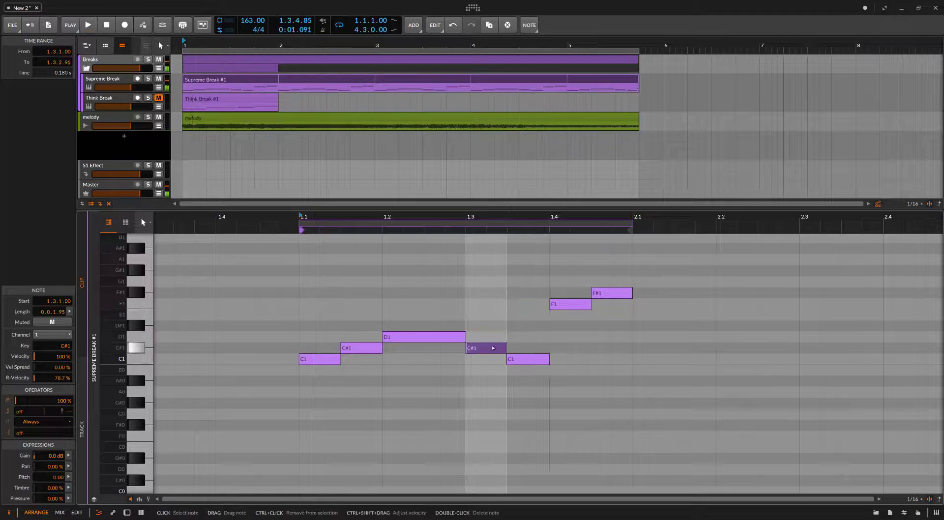
{"action": "key", "text": "space"}
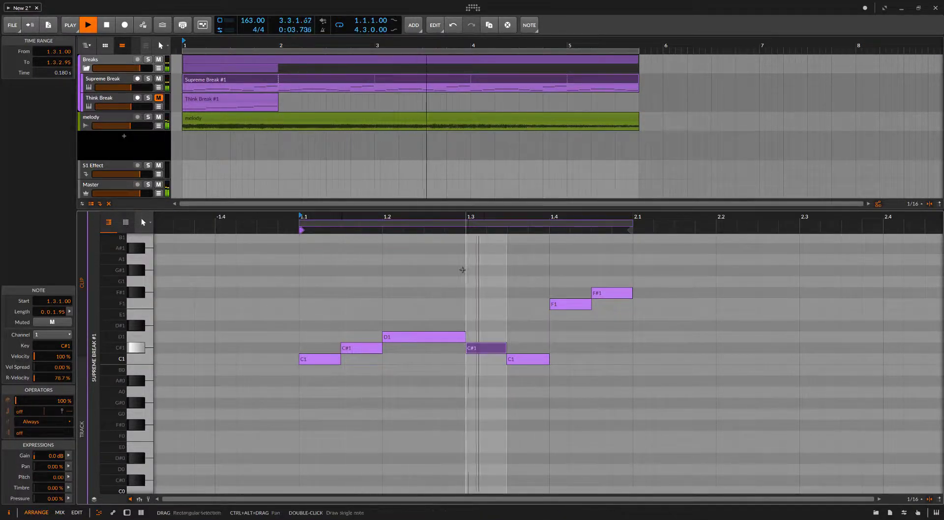
{"action": "key", "text": "space"}
{"action": "left_click_drag", "start_coordinate": [635, 87], "coordinate": [383, 91]}
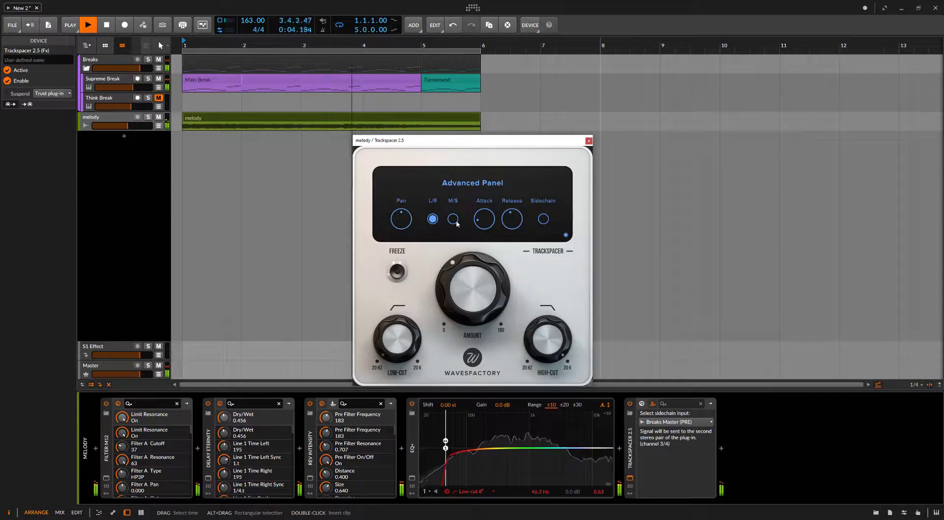
Lower the Trackspacer Amount on the melody track and close the plug-in window.
{"action": "left_click_drag", "start_coordinate": [471, 281], "coordinate": [469, 294]}
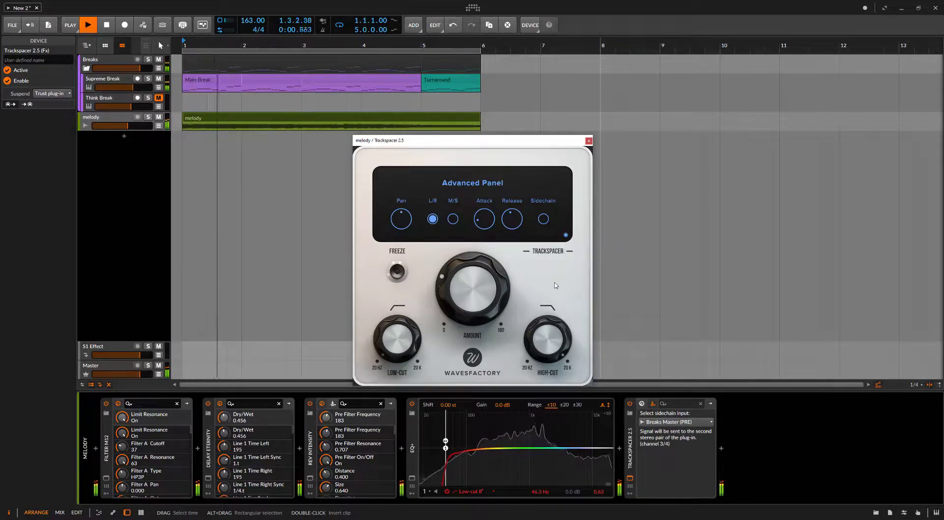
{"action": "left_click", "coordinate": [566, 236]}
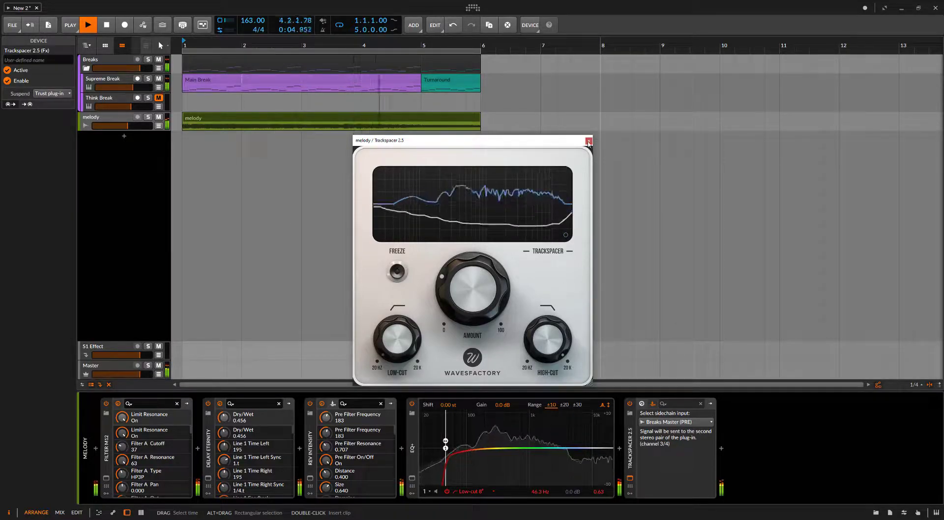
{"action": "left_click", "coordinate": [589, 141]}
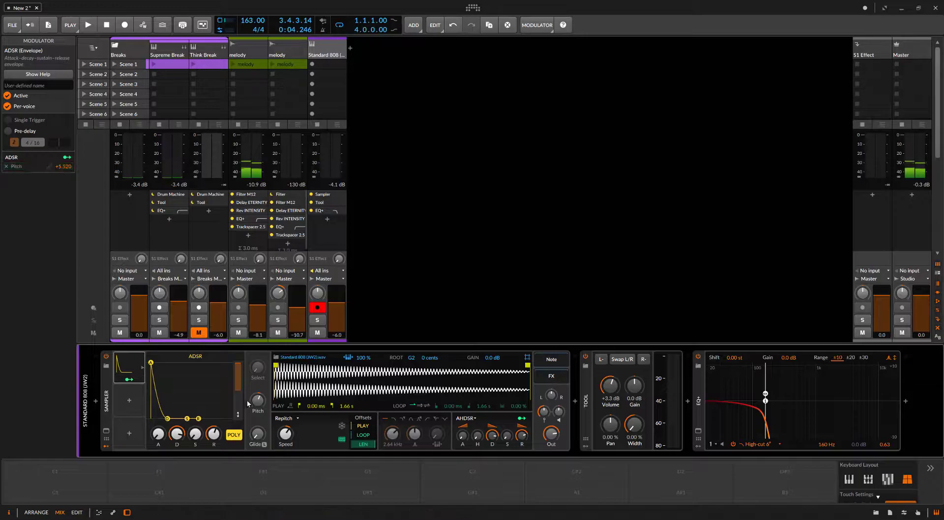
Examine the ADSR modulation on the Standard 808 sampler's Pitch and play the result.
{"action": "left_click_drag", "start_coordinate": [247, 400], "coordinate": [246, 397]}
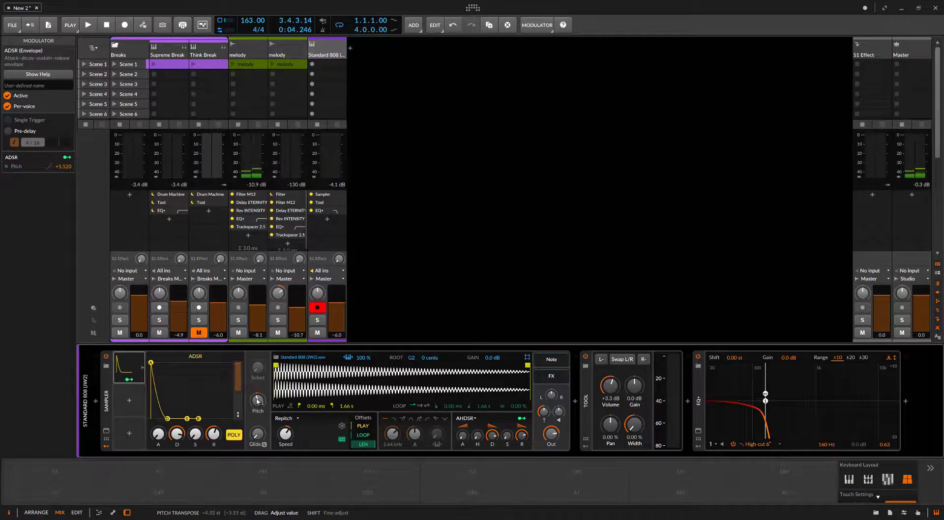
{"action": "key", "text": "space"}
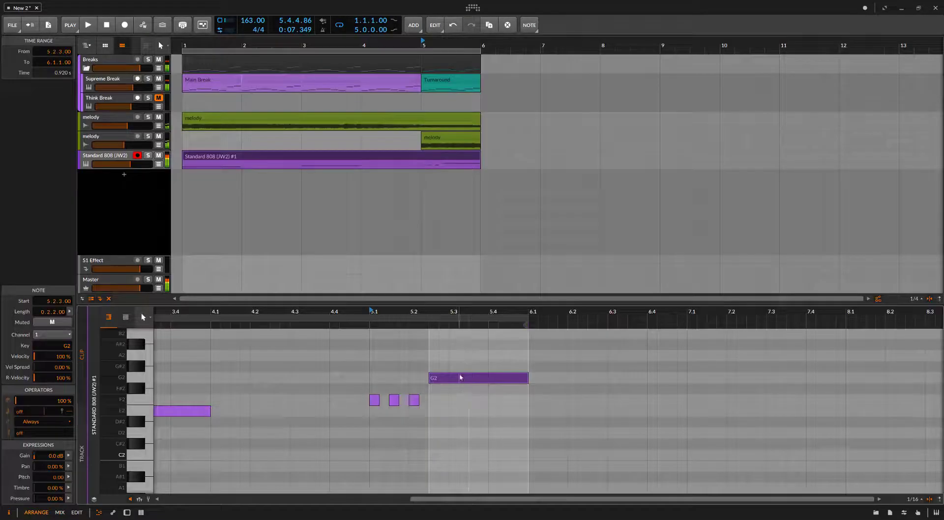
Move the long 808 note at 5.2.3 up to A2 and play it back.
{"action": "left_click_drag", "start_coordinate": [459, 379], "coordinate": [459, 355]}
{"action": "scroll", "coordinate": [468, 374], "scroll_direction": "up", "scroll_amount": 1}
{"action": "key", "text": "space"}
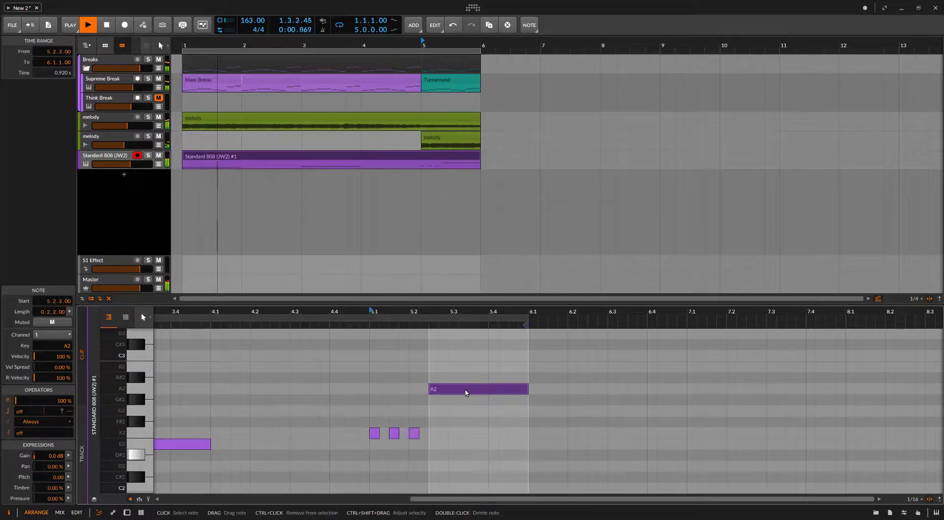
{"action": "left_click_drag", "start_coordinate": [389, 350], "coordinate": [453, 350]}
{"action": "scroll", "coordinate": [514, 362], "scroll_direction": "left", "scroll_amount": 2}
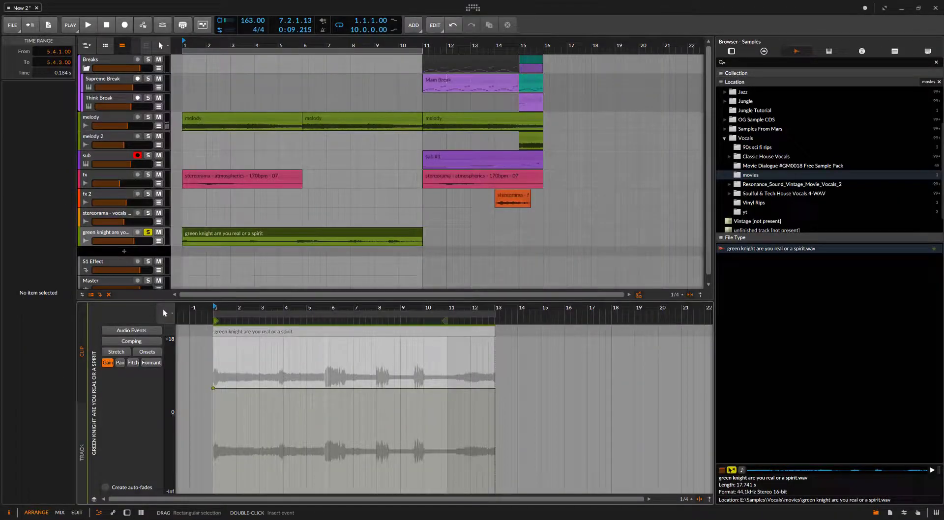
Raise the green knight vocal clip's gain to about +17.4 dB and check its channel in the mixer.
{"action": "key", "text": "space"}
{"action": "left_click_drag", "start_coordinate": [213, 388], "coordinate": [213, 340]}
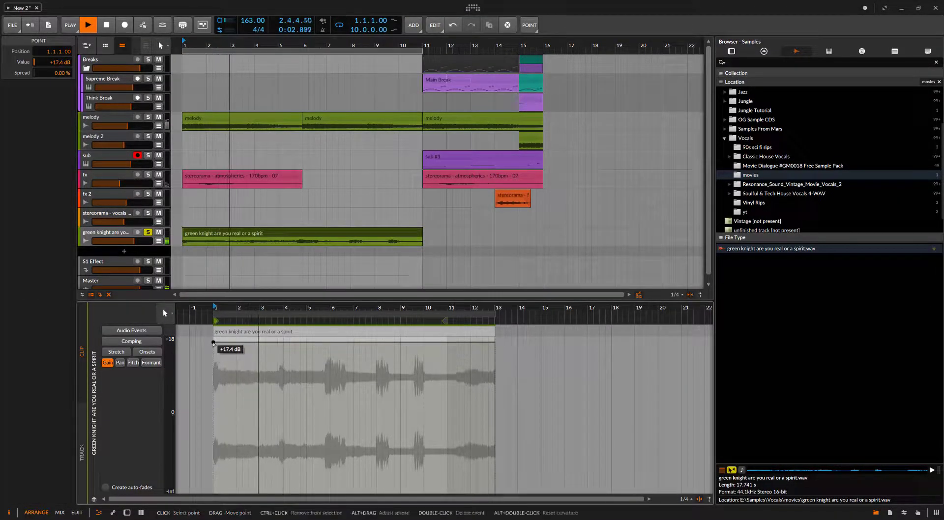
{"action": "key", "text": "Tab"}
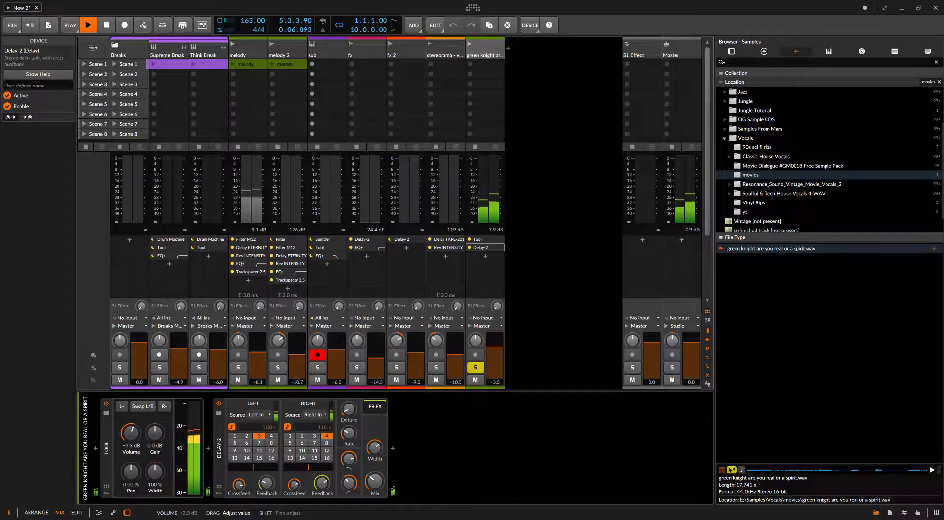
{"action": "key", "text": "alt+1"}
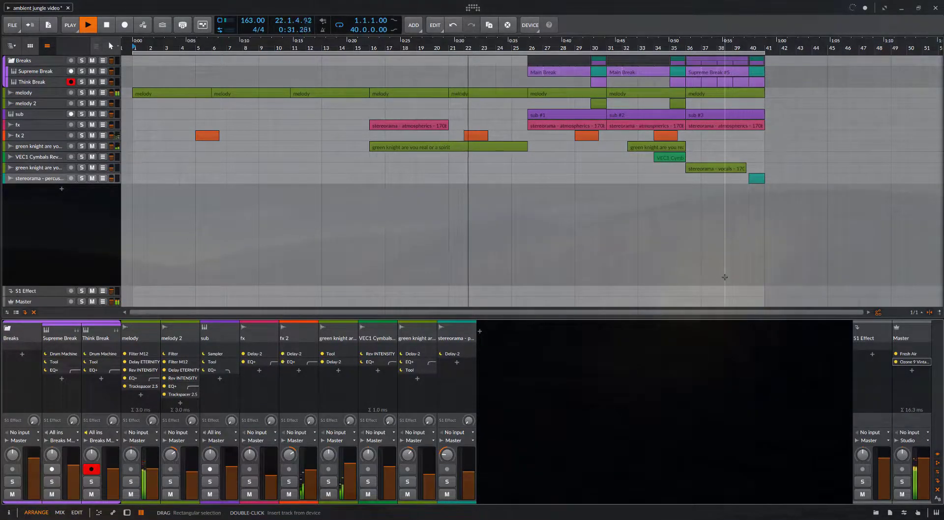
Inspect the Ozone 9 Vintage Limiter and Fresh Air settings on the Master channel.
{"action": "left_click", "coordinate": [927, 362]}
{"action": "left_click_drag", "start_coordinate": [609, 179], "coordinate": [704, 227]}
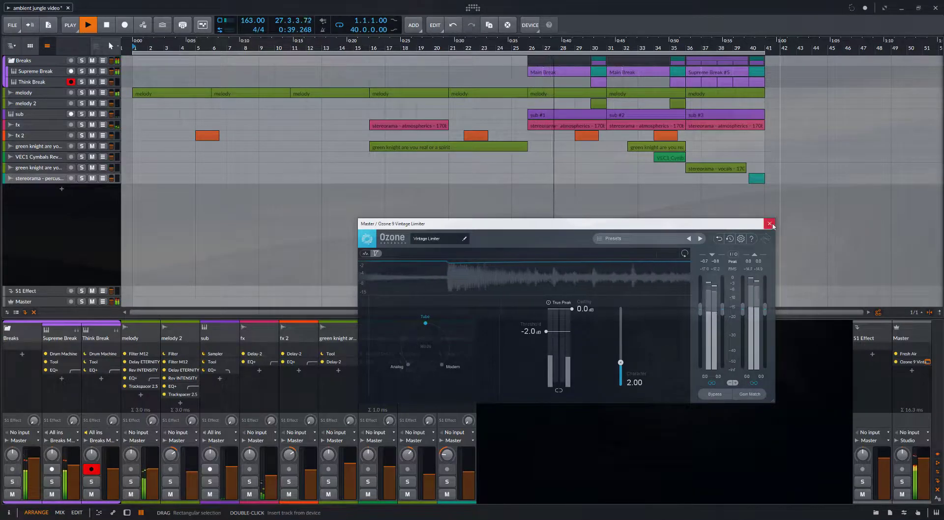
{"action": "left_click", "coordinate": [769, 224]}
{"action": "left_click", "coordinate": [928, 354]}
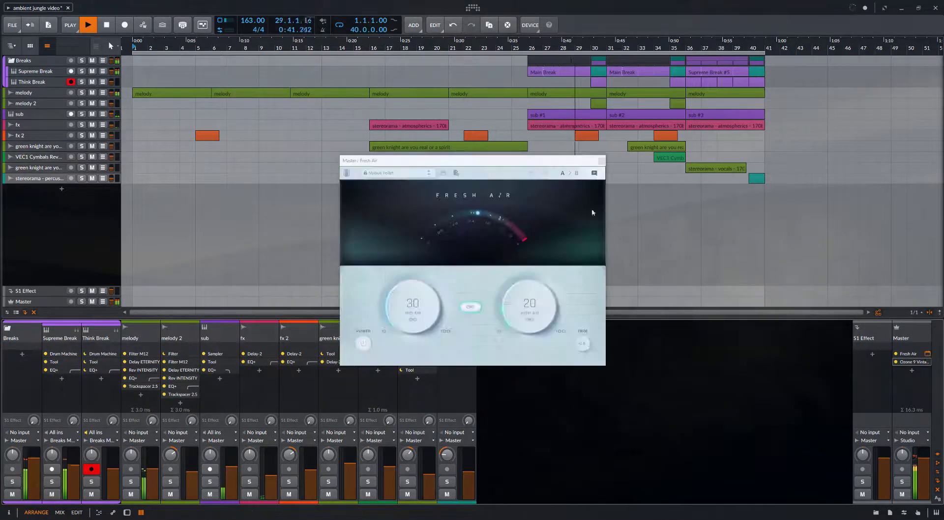
{"action": "left_click_drag", "start_coordinate": [498, 159], "coordinate": [678, 234]}
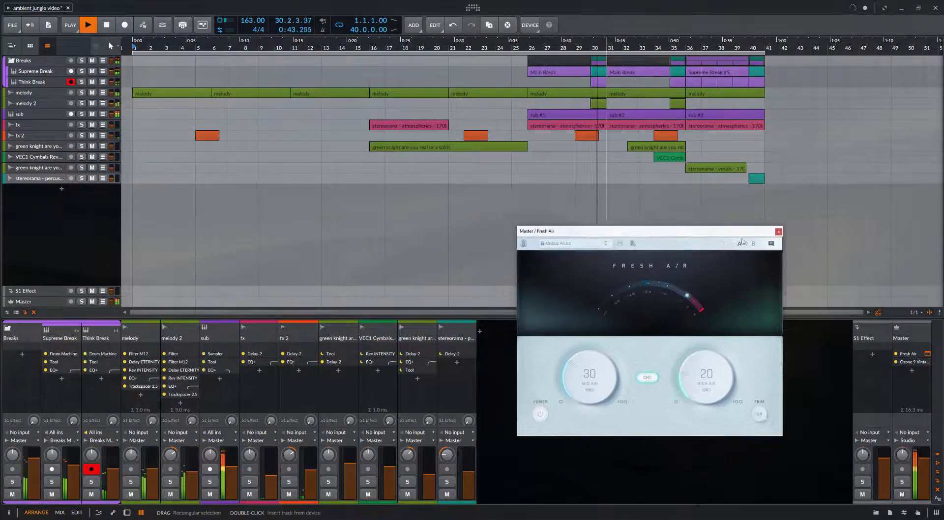
Close the Fresh Air window, loop playback over the five bars starting at bar 36, and enlarge the track rows.
{"action": "left_click", "coordinate": [779, 232]}
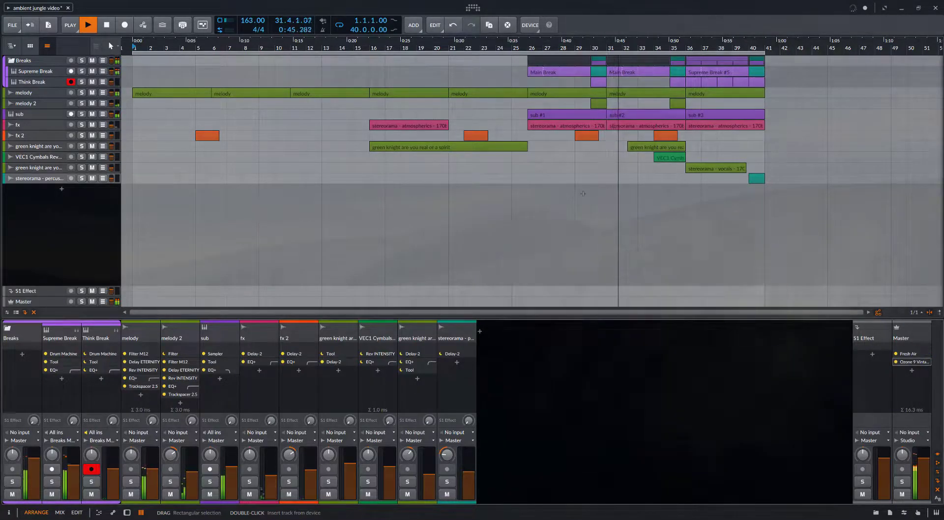
{"action": "left_click_drag", "start_coordinate": [134, 53], "coordinate": [688, 85]}
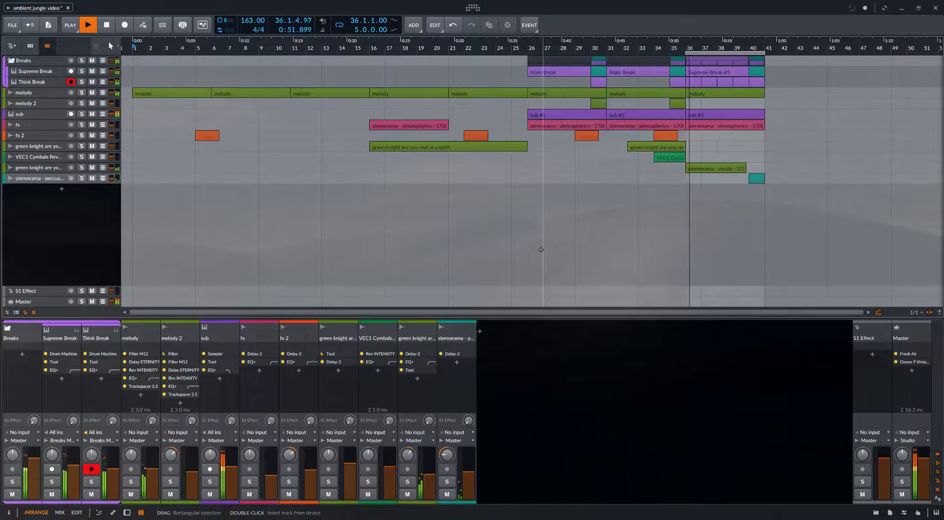
{"action": "left_click_drag", "start_coordinate": [749, 47], "coordinate": [687, 143]}
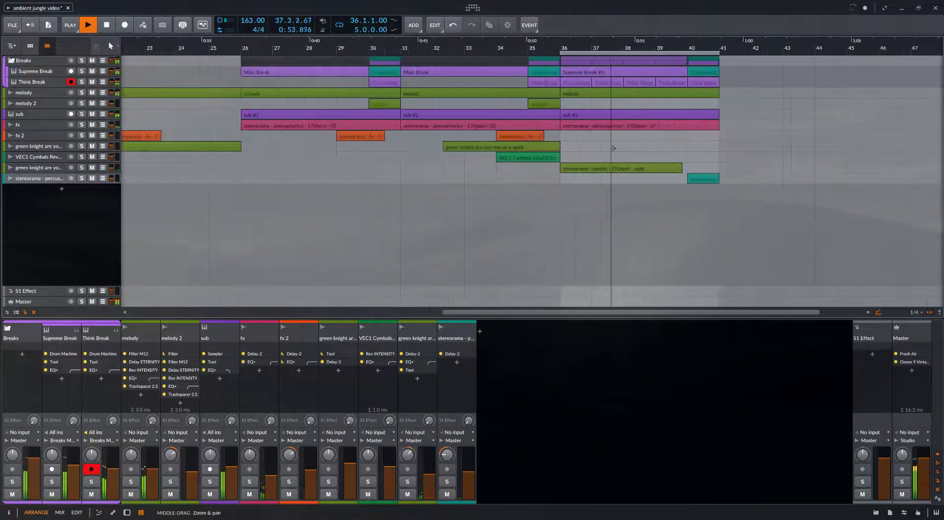
{"action": "left_click", "coordinate": [16, 312]}
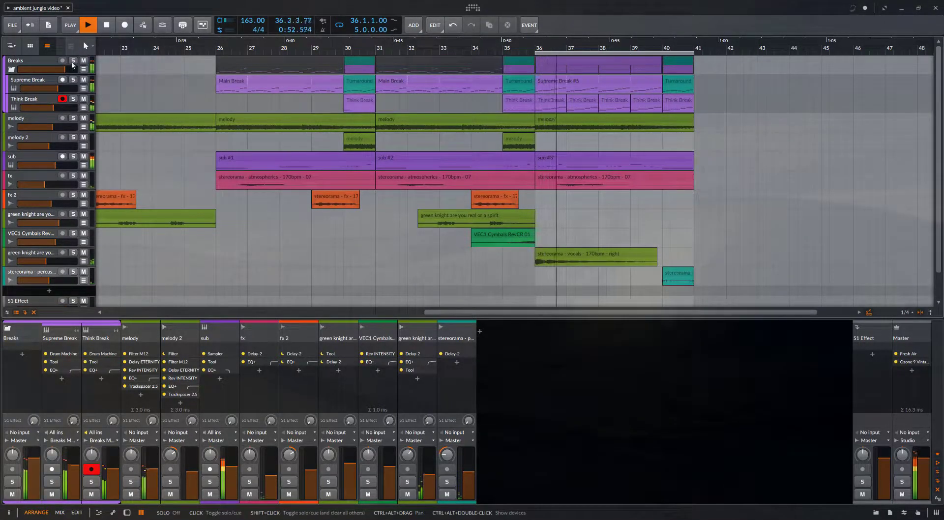
Audition the sub with the soloed Breaks group, with Supreme Break and Think Break separately and together, and with the melody added.
{"action": "left_click", "coordinate": [72, 61]}
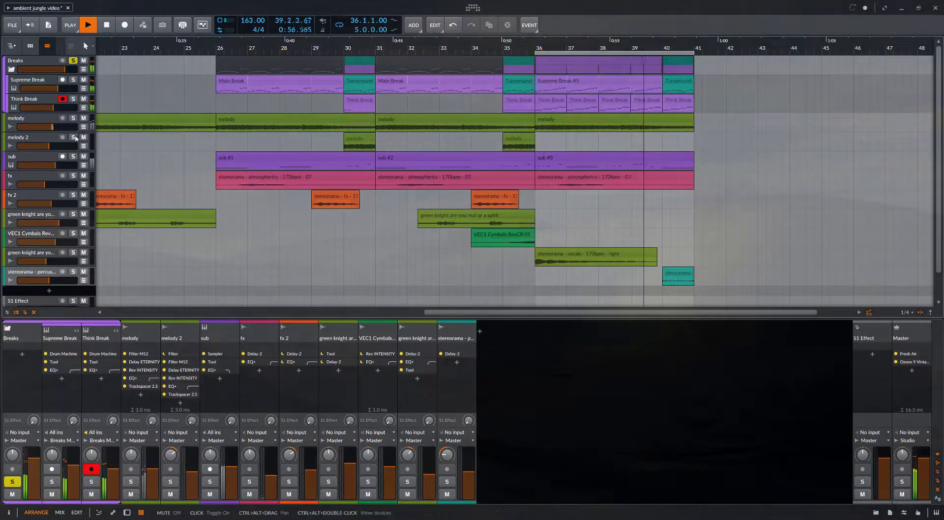
{"action": "left_click", "coordinate": [73, 157]}
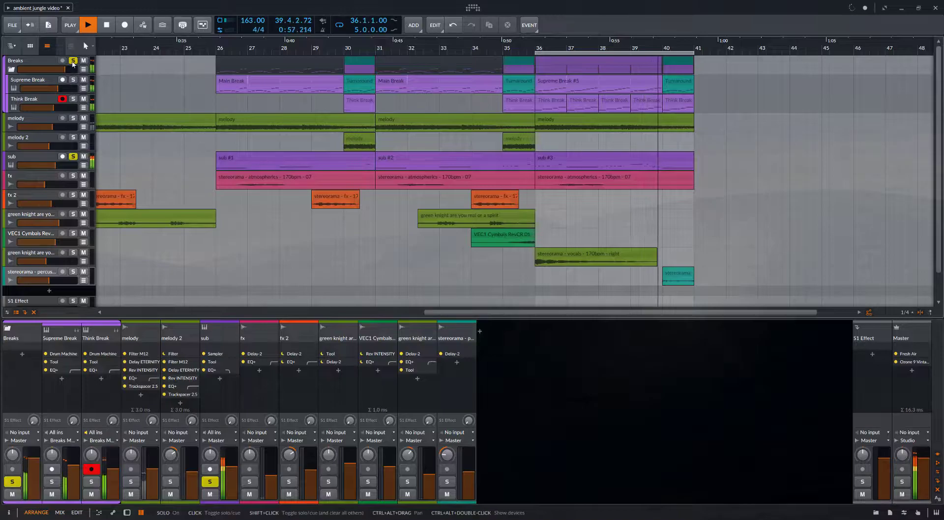
{"action": "left_click", "coordinate": [73, 79]}
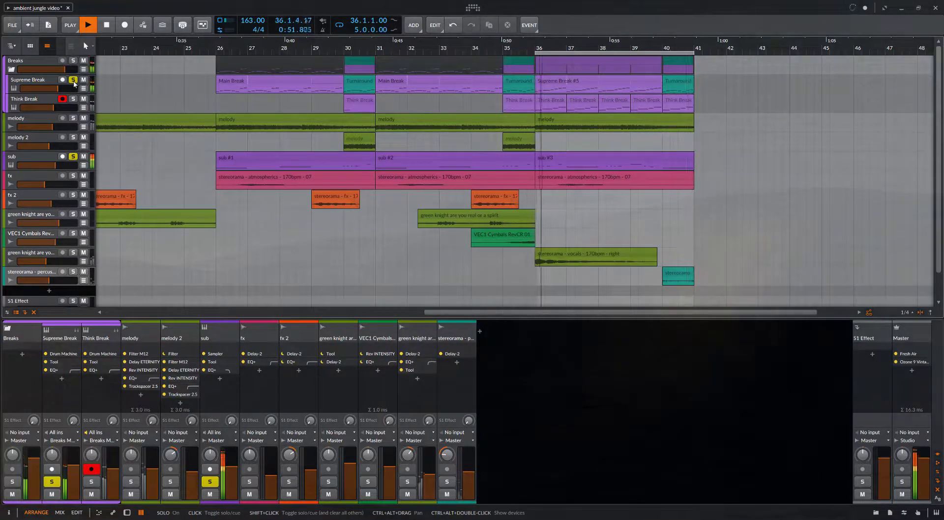
{"action": "left_click", "coordinate": [73, 99]}
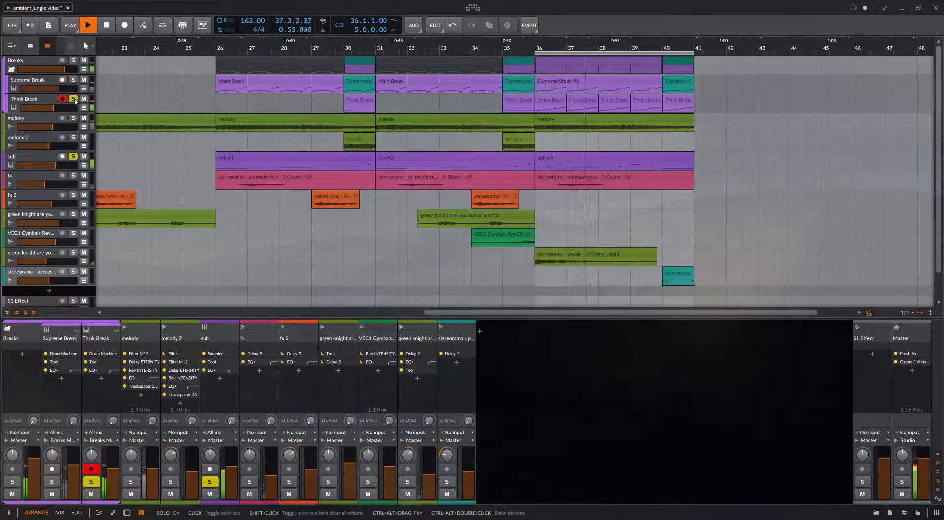
{"action": "left_click", "coordinate": [74, 80]}
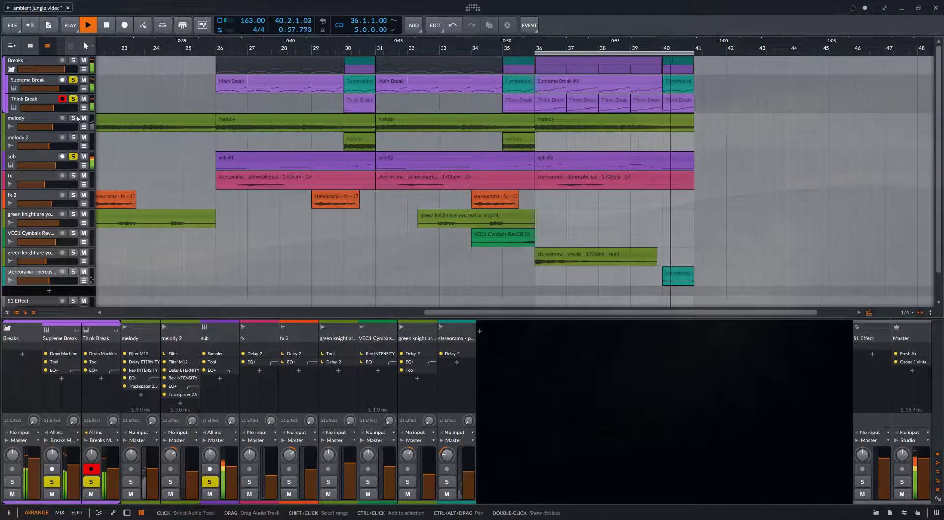
{"action": "left_click", "coordinate": [73, 119]}
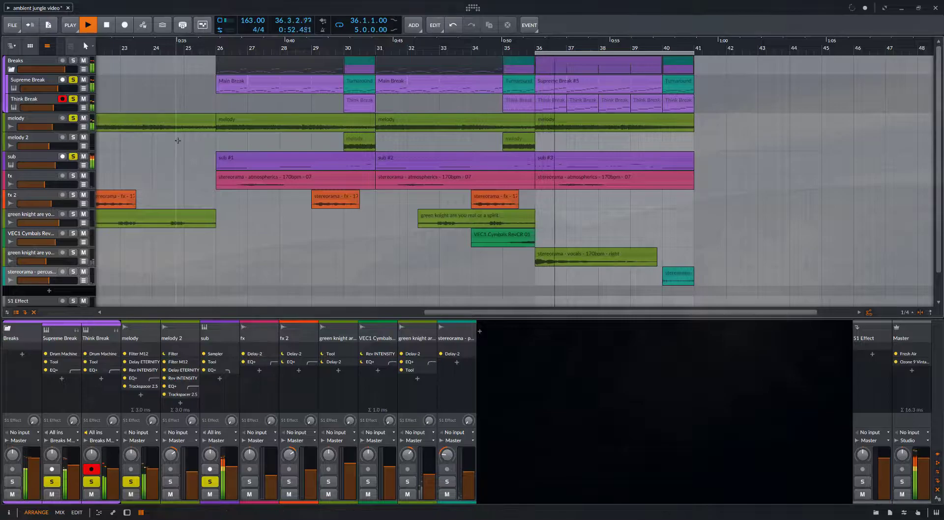